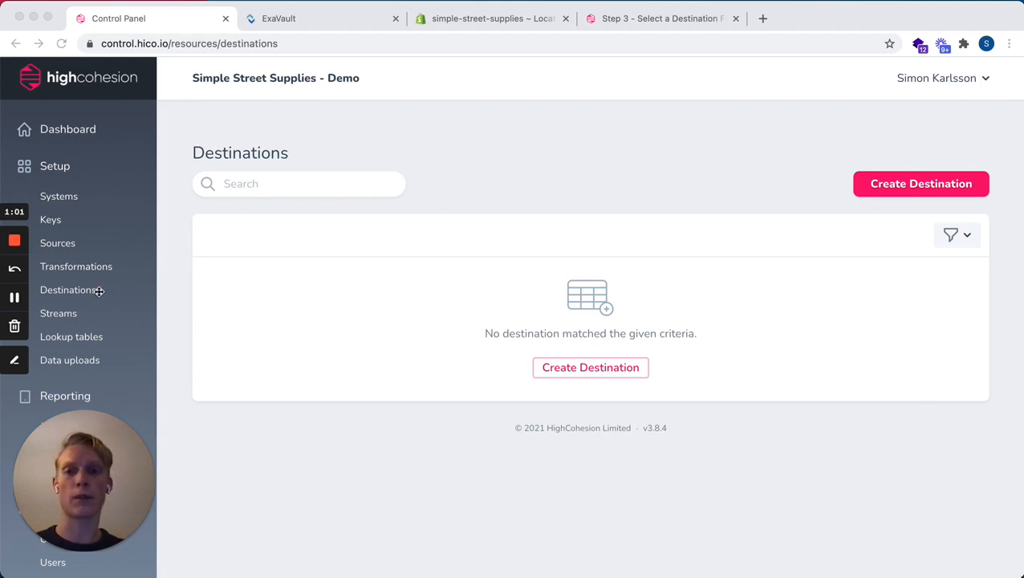
Create a new destination titled "PostFiles FTP"
click(638, 185)
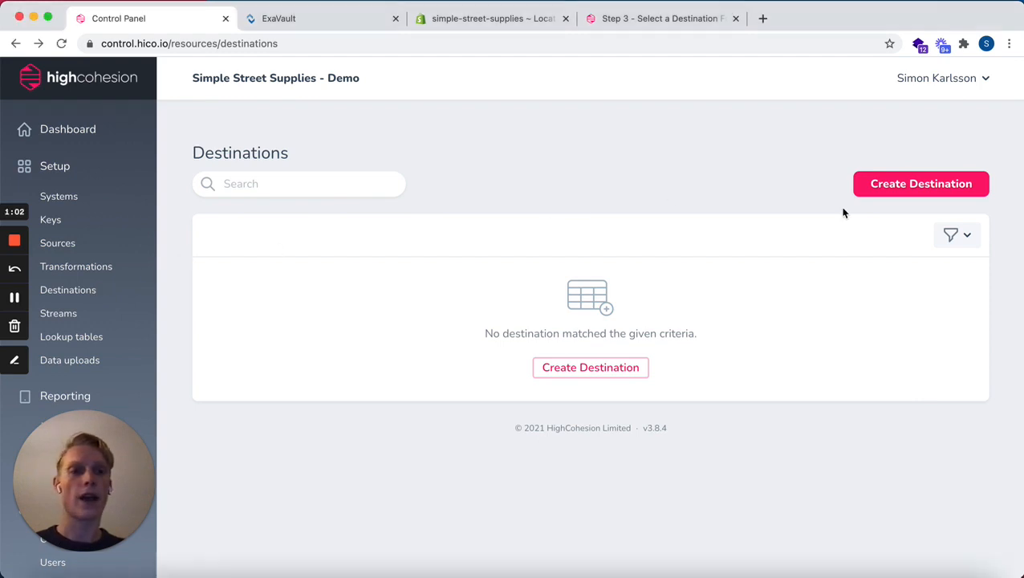
click(925, 185)
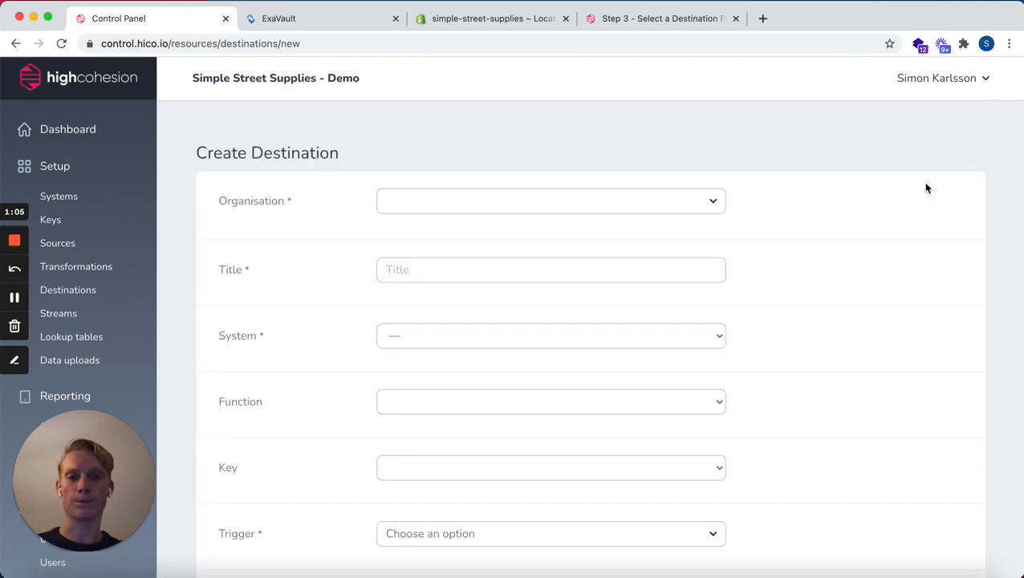
scroll(820, 276, down, 2)
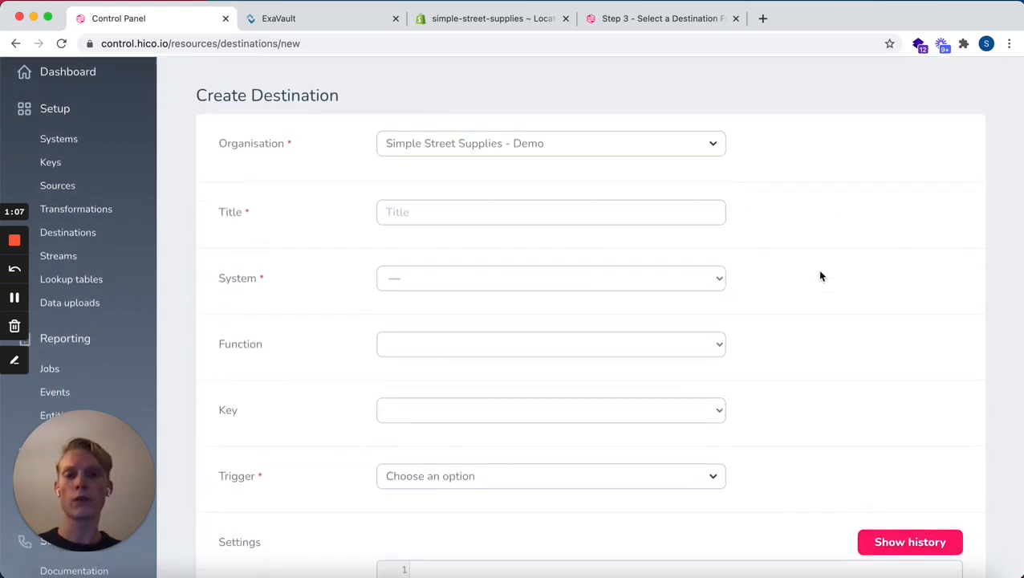
click(595, 210)
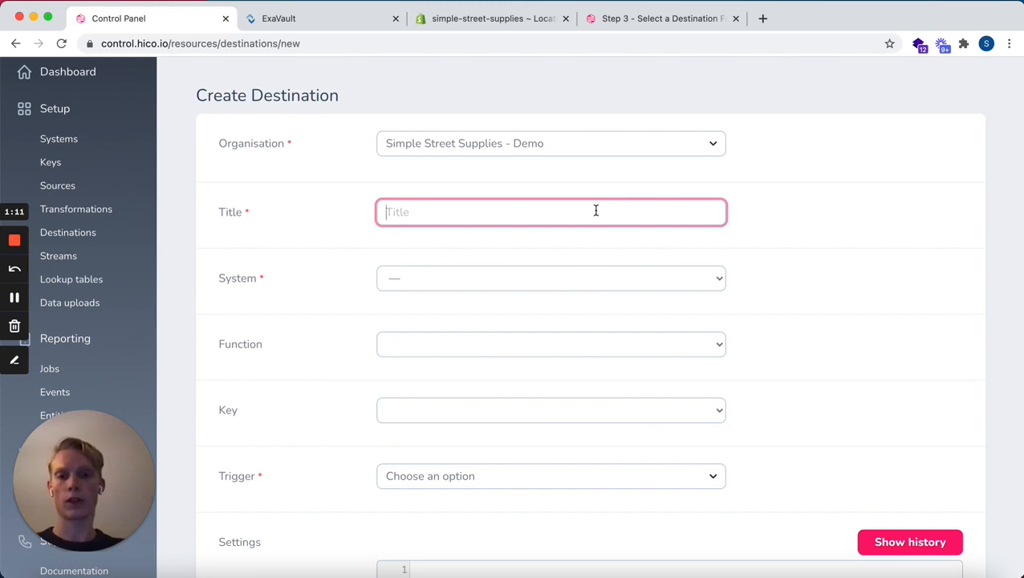
text(PostFiles )
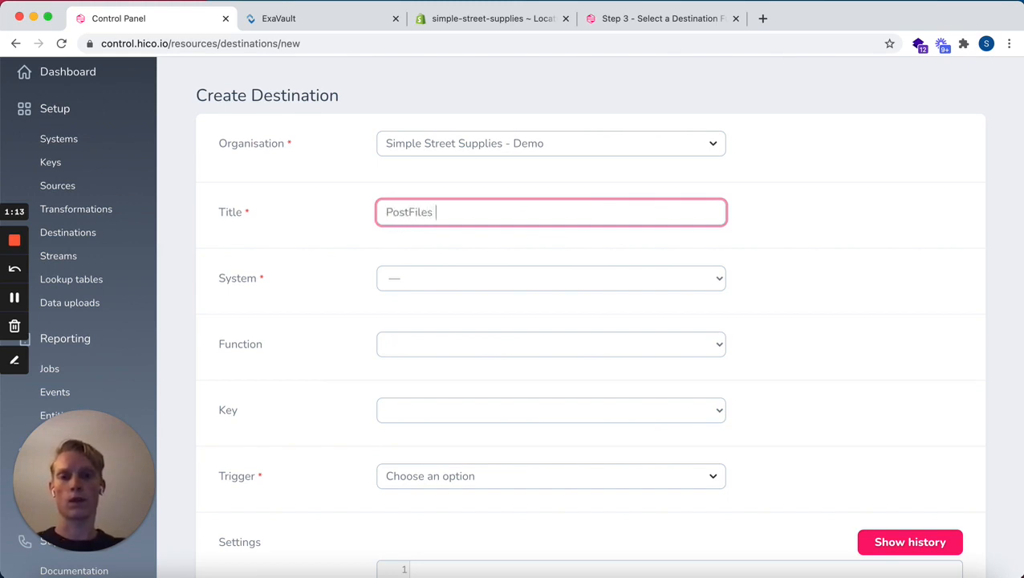
text(FTO)
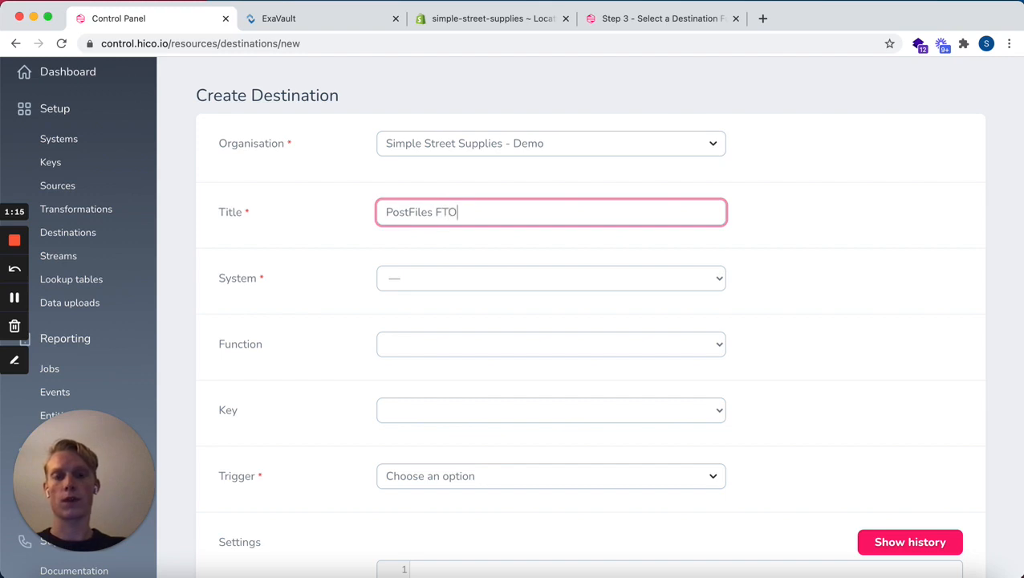
key(BackSpace)
text(P)
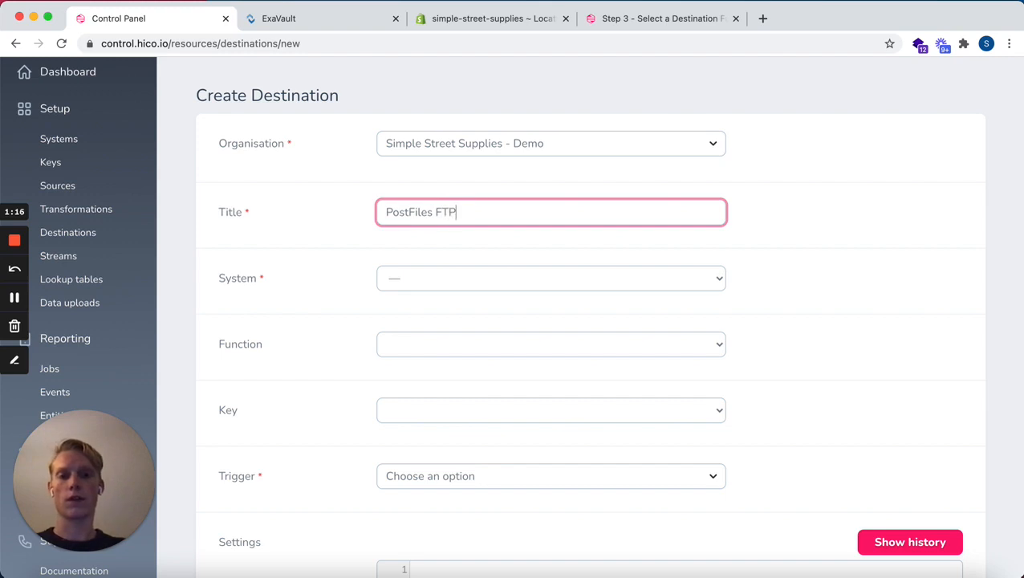
click(825, 233)
Set the destination's system to Ftp and keep PostFiles::toFtp() as its function
scroll(755, 264, down, 1)
scroll(755, 264, down, 1)
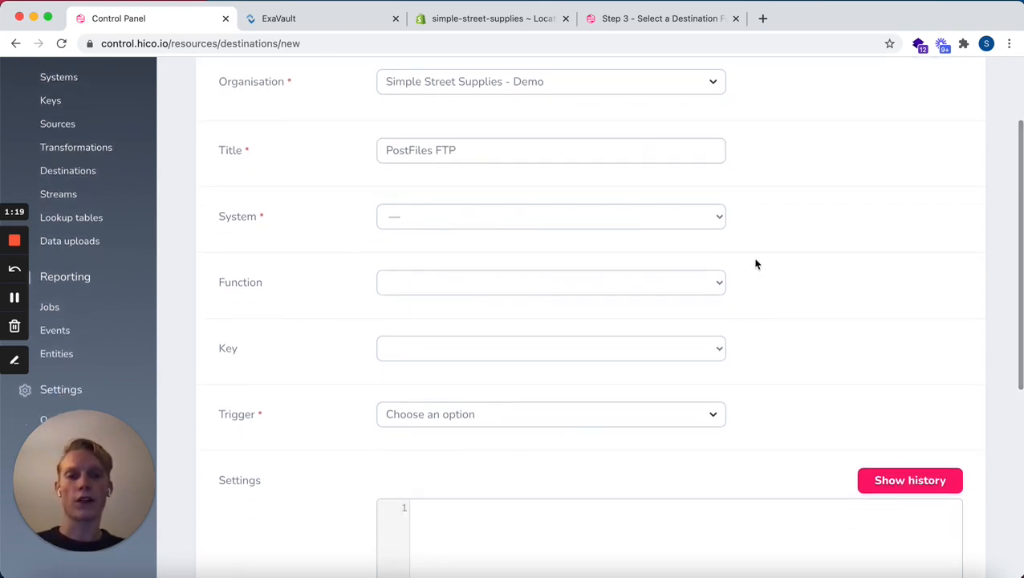
click(715, 225)
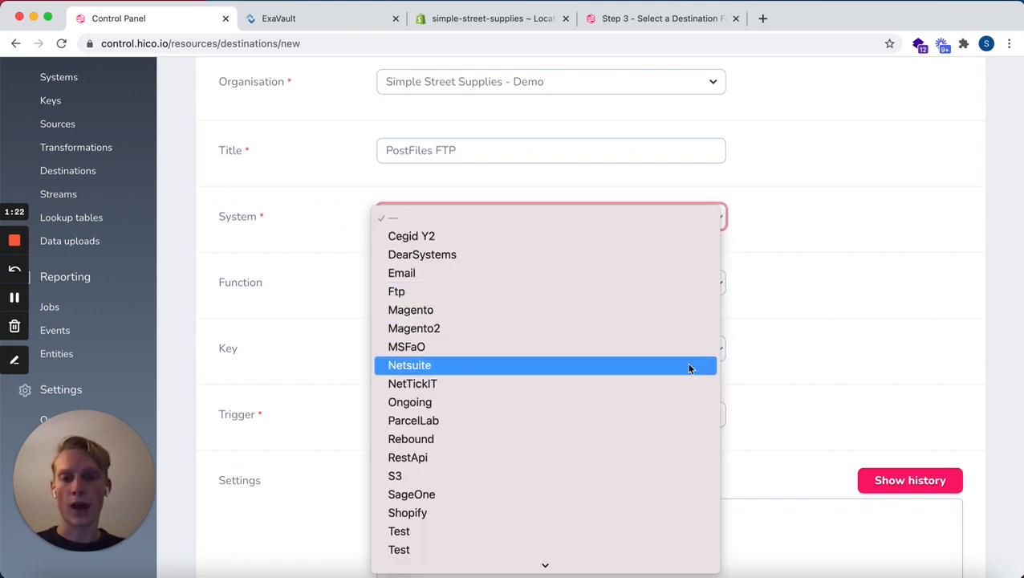
scroll(689, 368, down, 1)
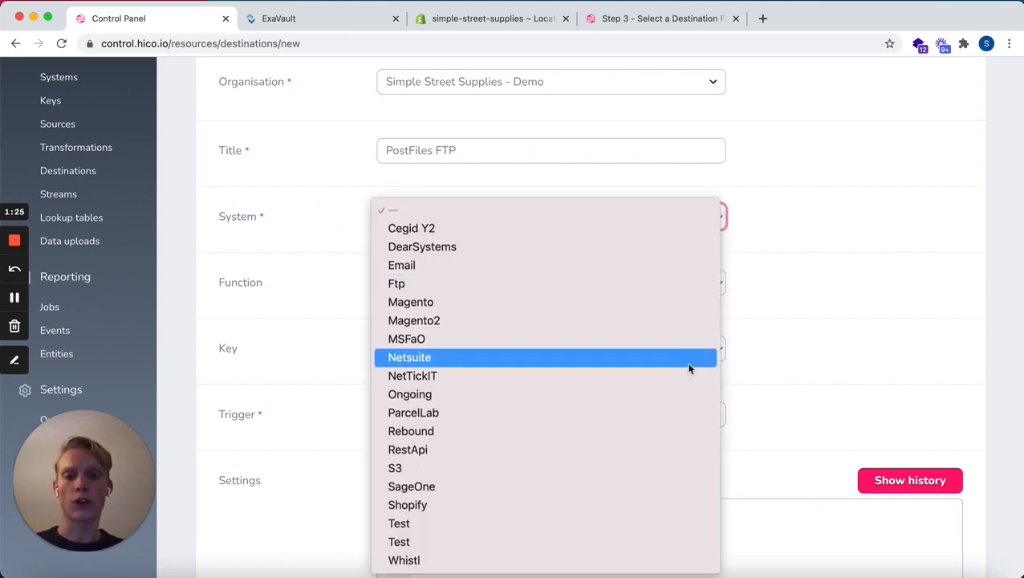
click(669, 284)
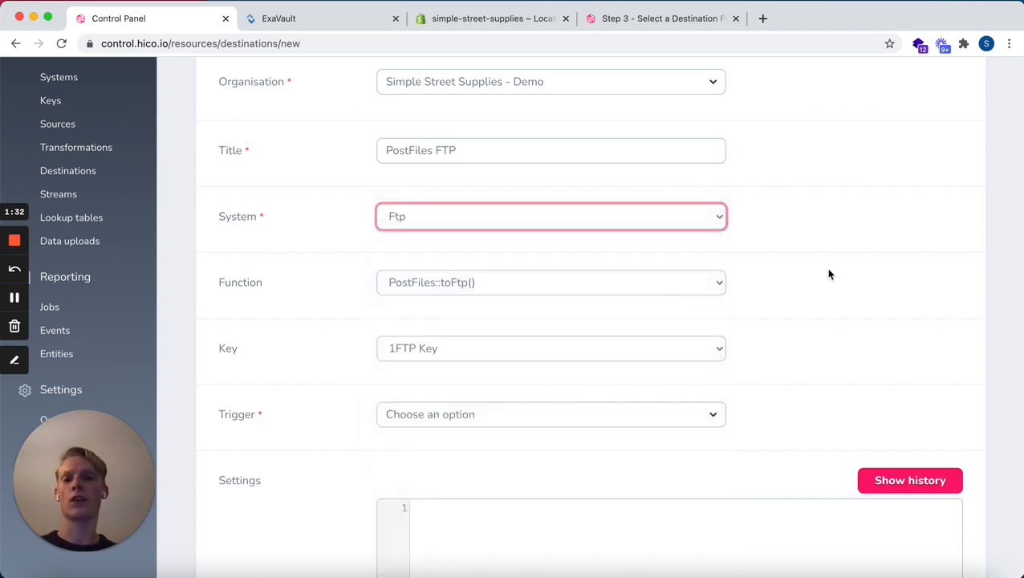
click(719, 285)
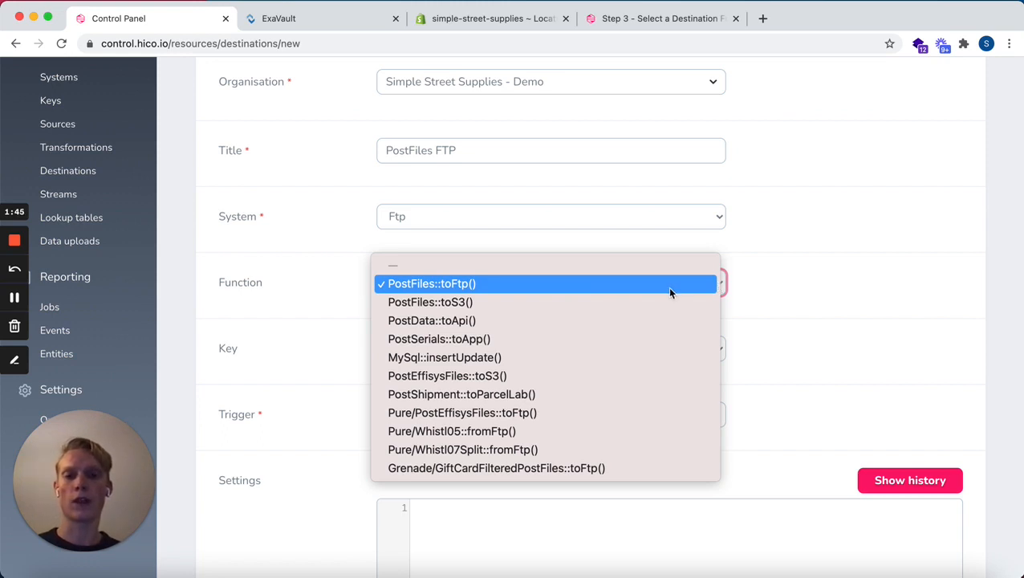
click(838, 292)
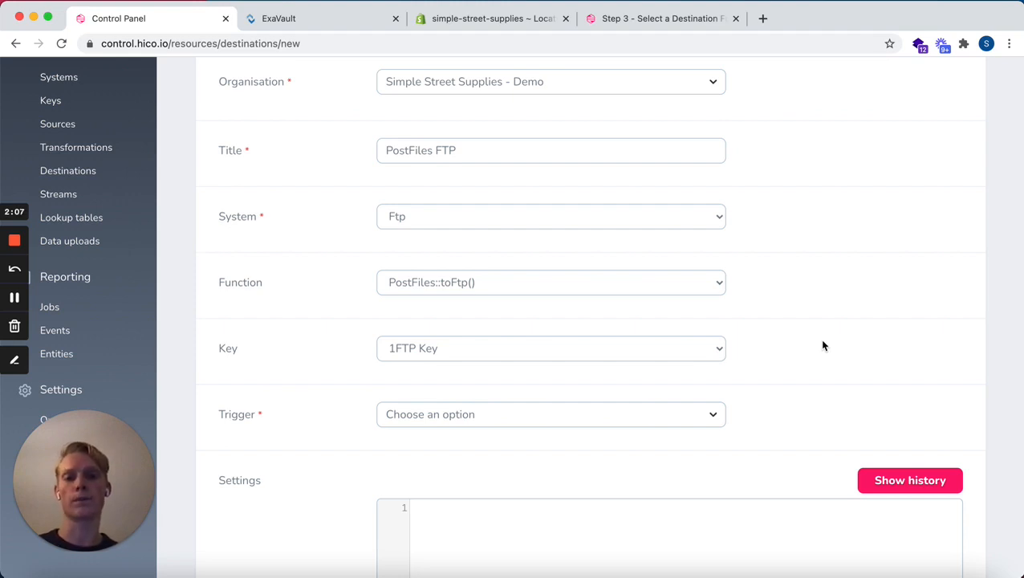
Set the trigger to Scheduled with the cron expression "0 */1 * * *" as its trigger option
scroll(747, 358, down, 1)
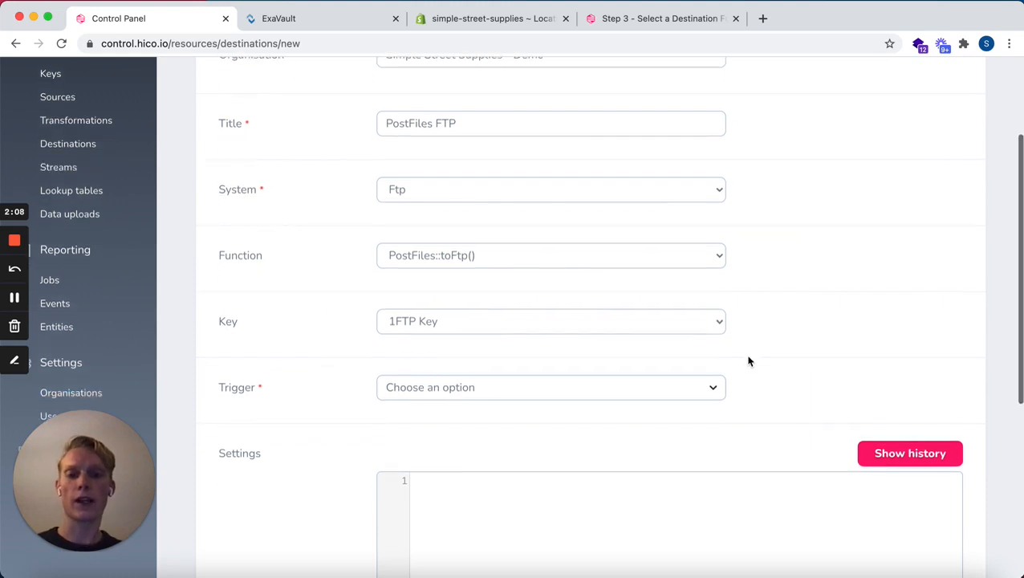
scroll(354, 345, down, 1)
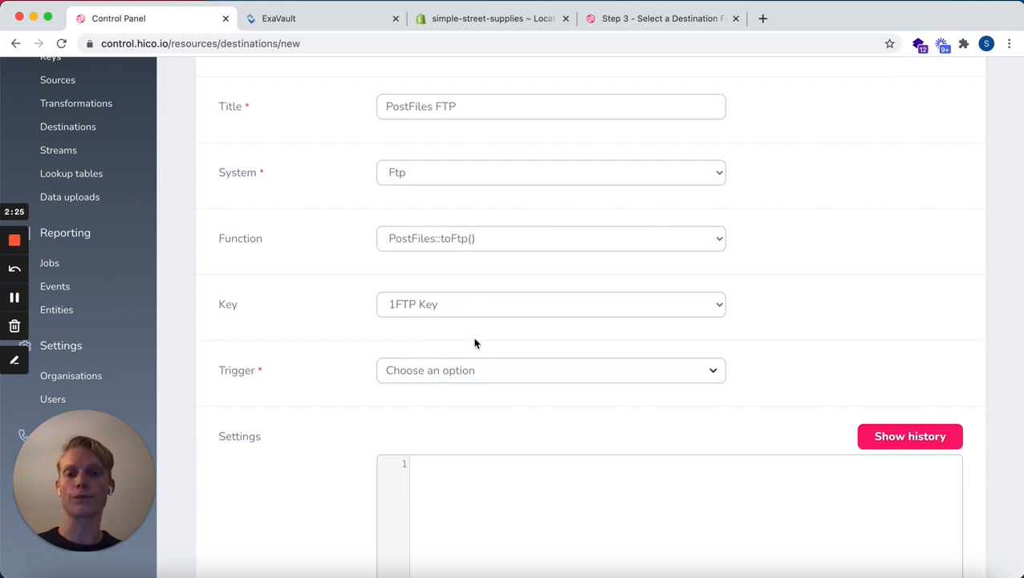
scroll(474, 343, down, 3)
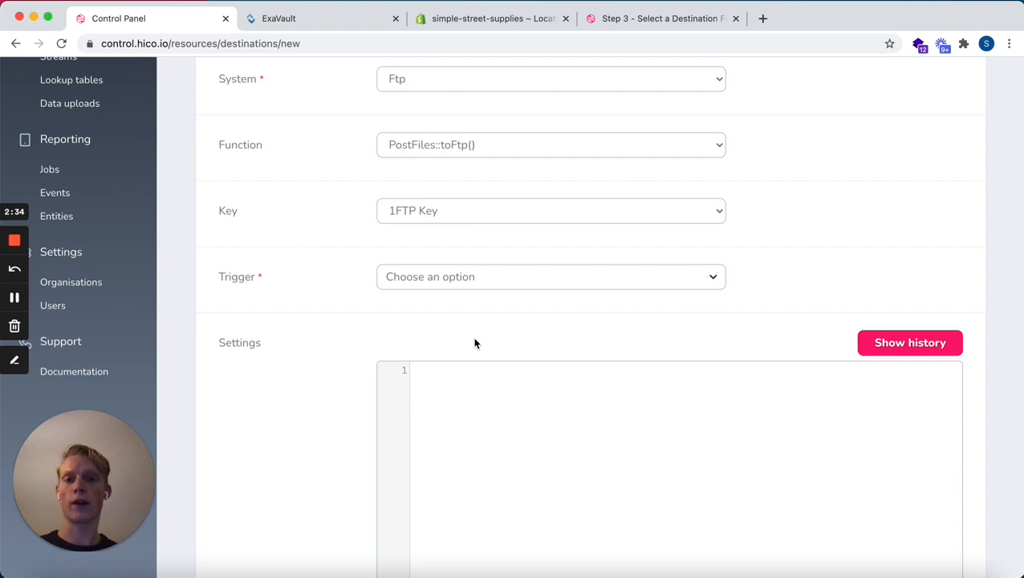
click(481, 281)
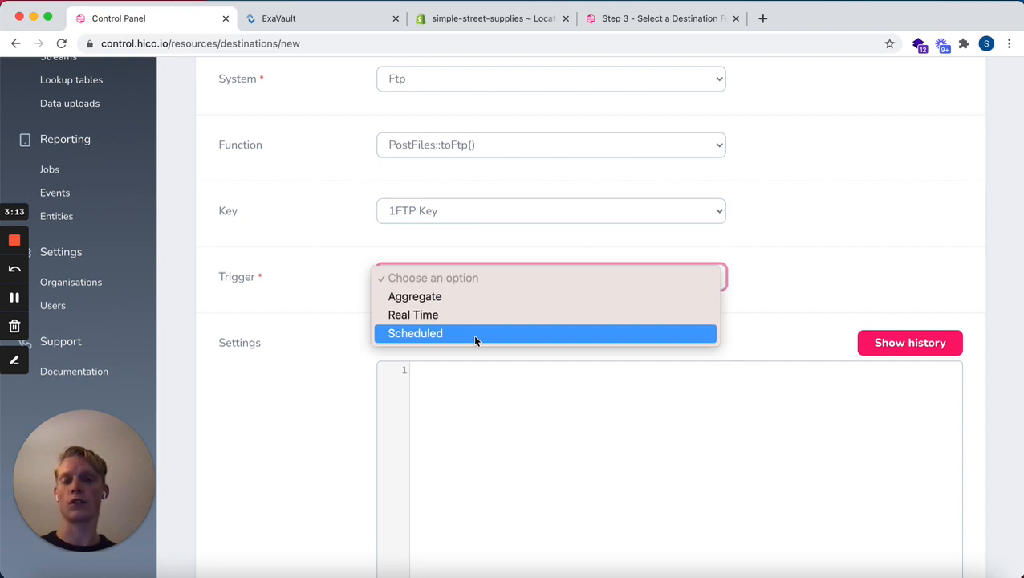
click(475, 334)
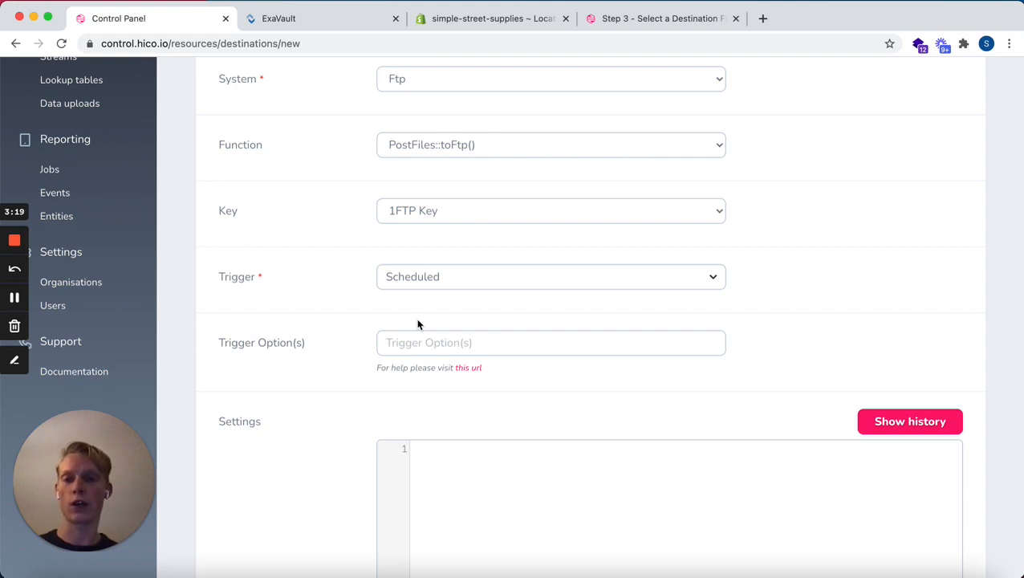
click(421, 338)
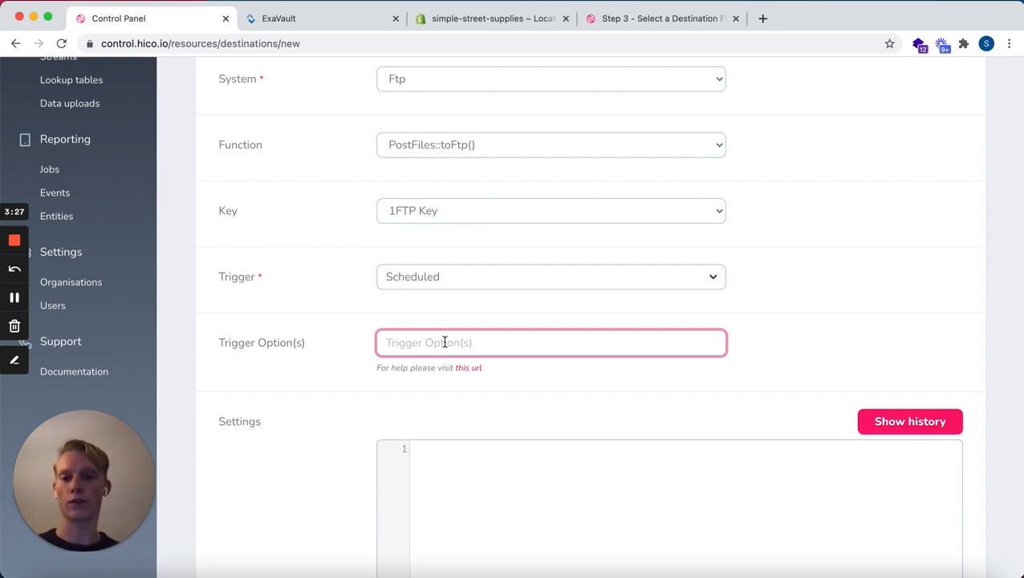
text(0)
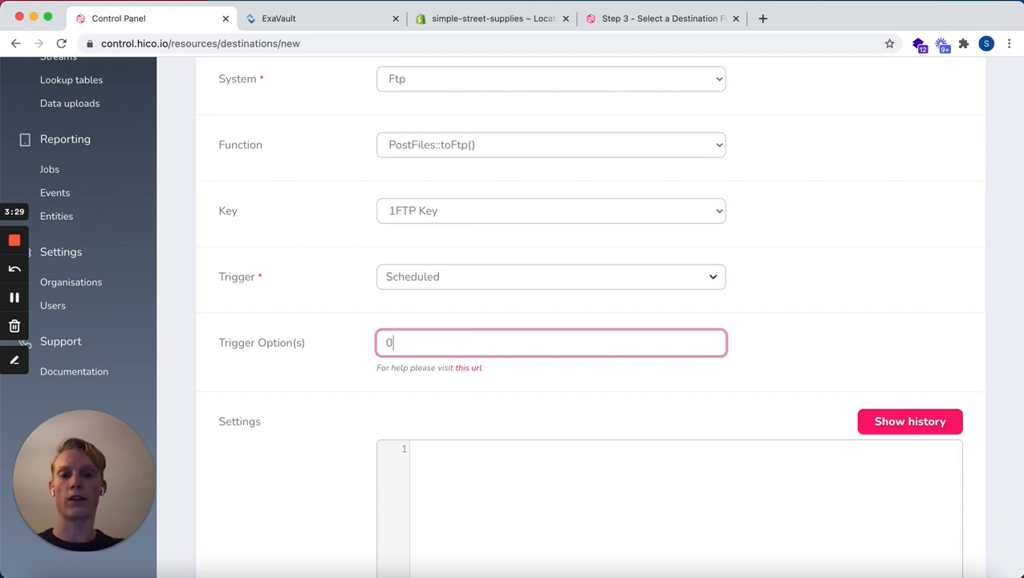
text(*/1 )
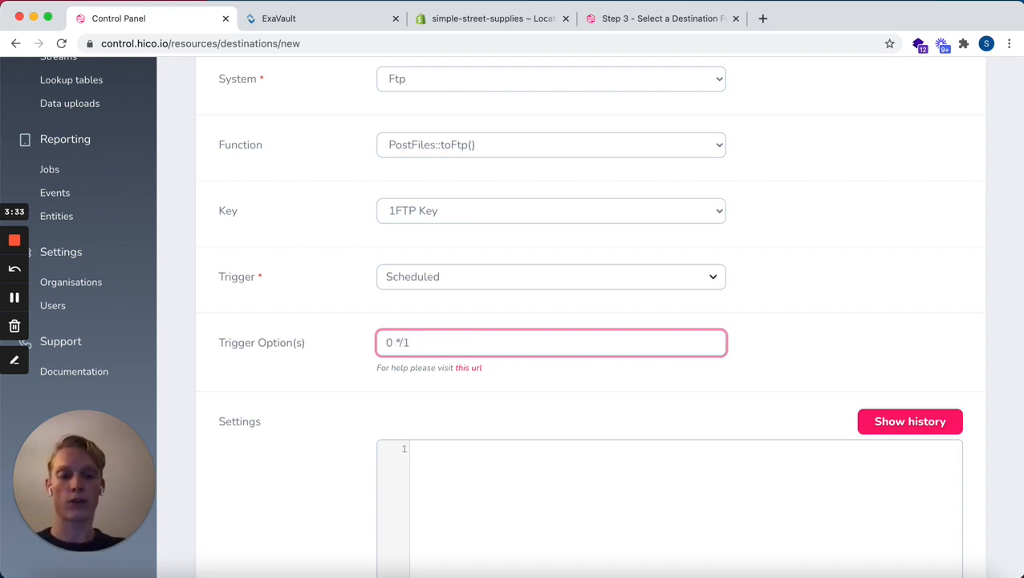
text(* * *)
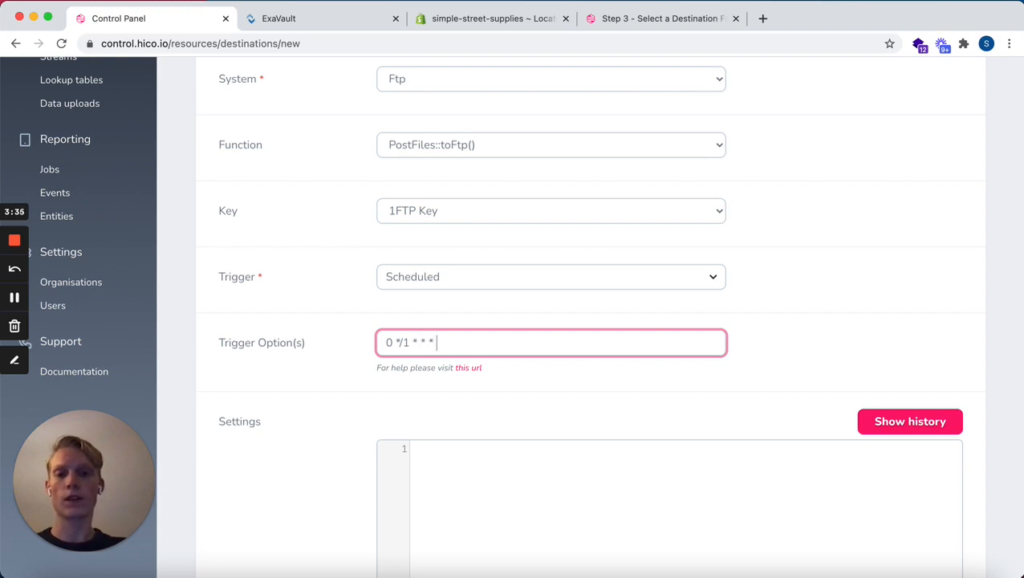
Check the trigger option's cron expression on the linked crontab guru site and return to the destination form
triple_click(385, 340)
key(super+c)
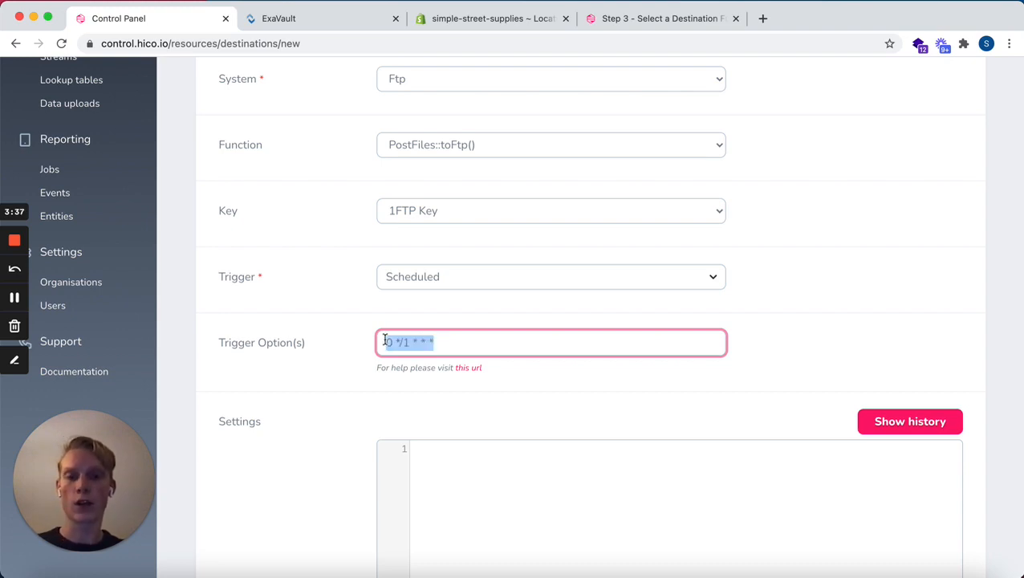
click(474, 368)
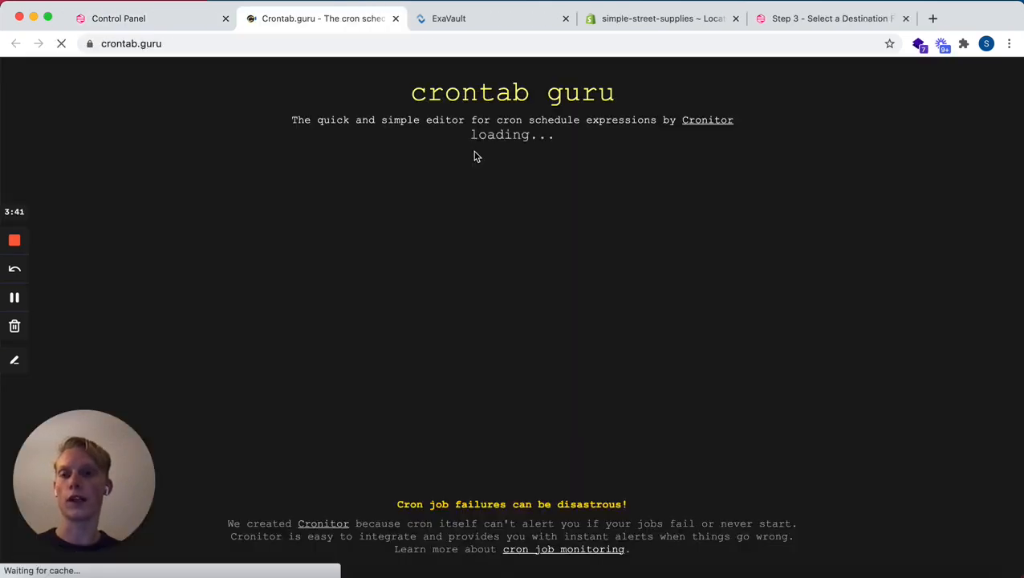
click(696, 273)
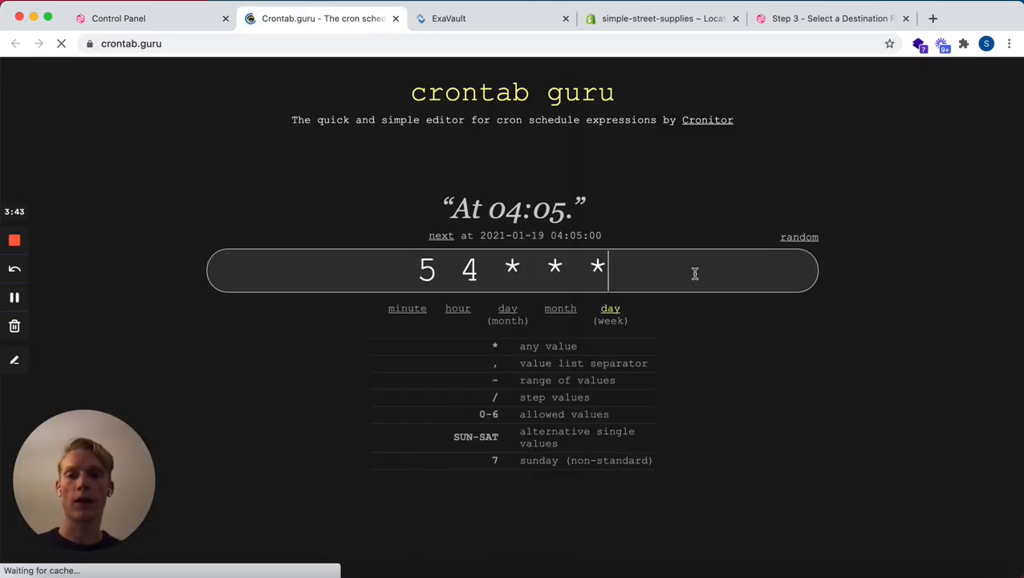
drag(610, 273, 382, 270)
key(super+v)
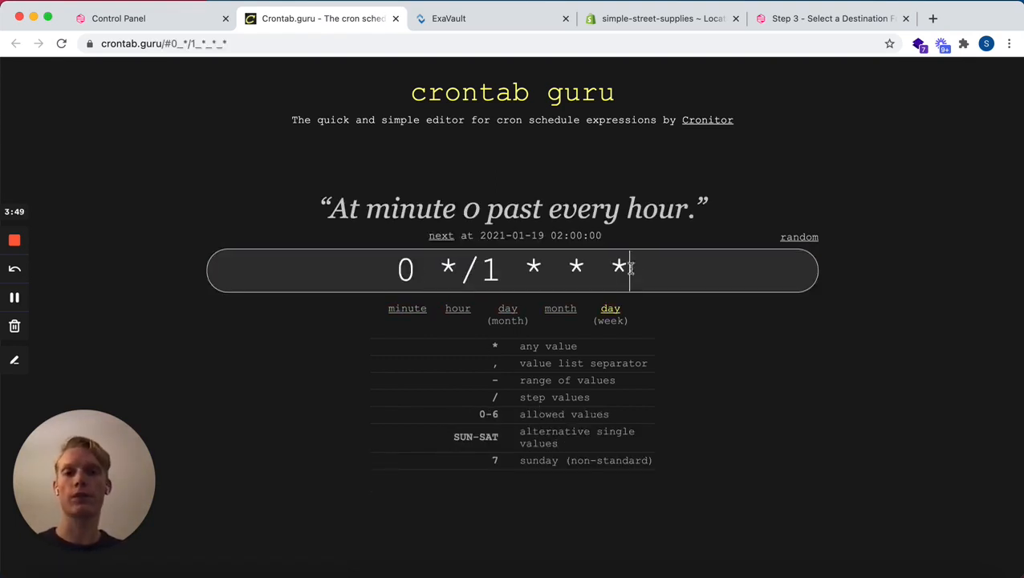
click(184, 29)
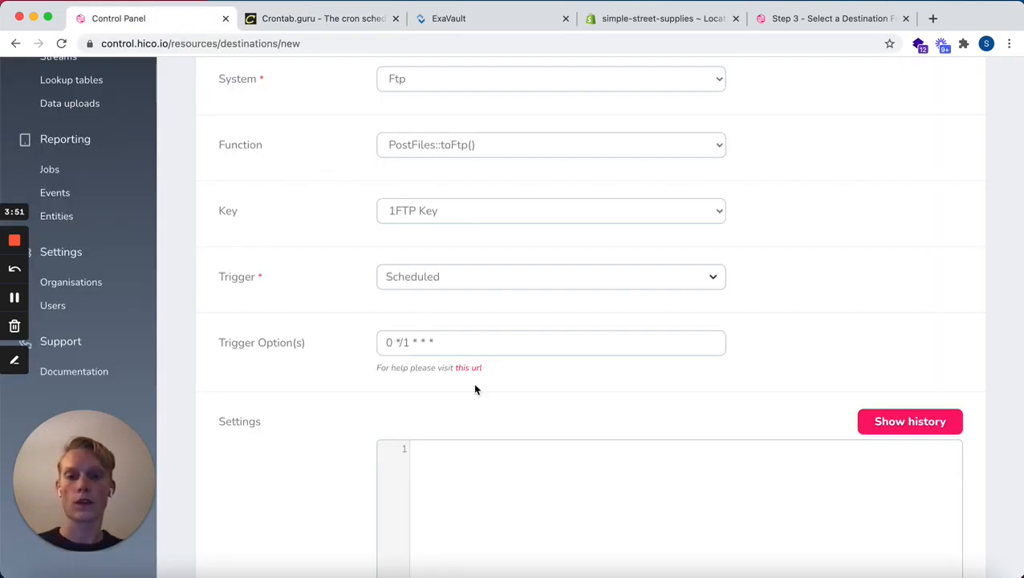
Change the destination's trigger to Real Time
scroll(480, 328, down, 1)
click(494, 321)
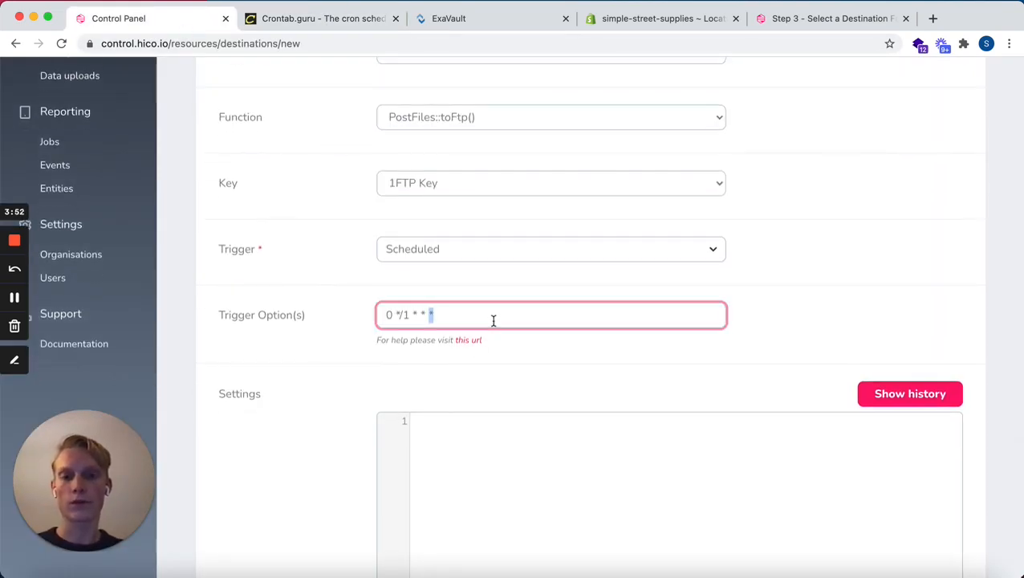
click(502, 250)
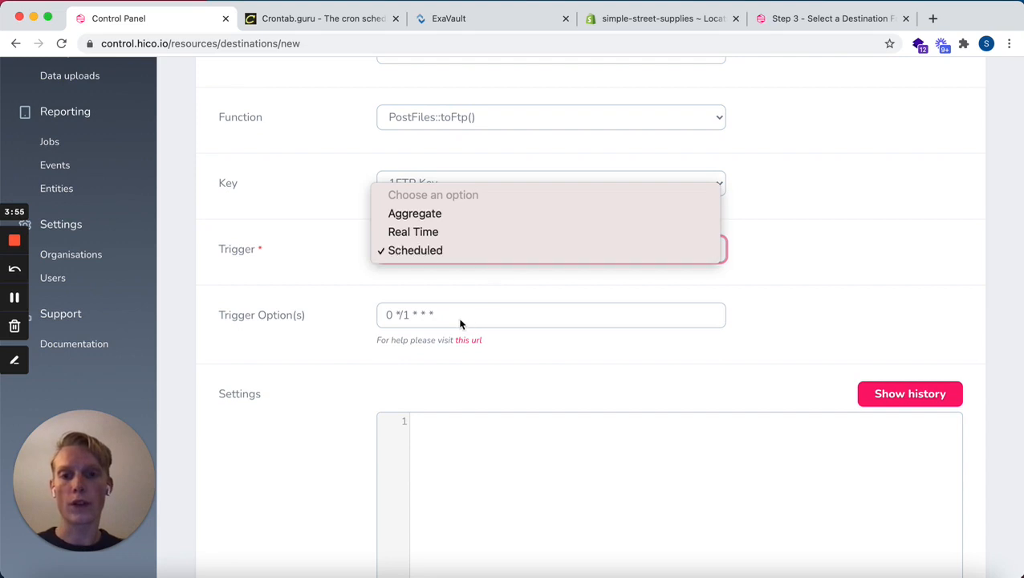
click(463, 232)
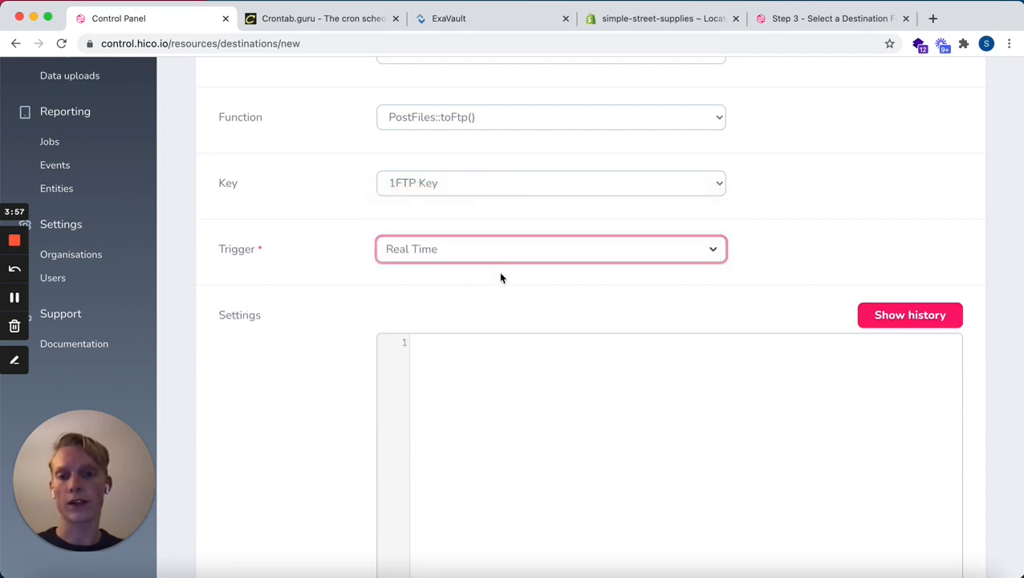
Review the destination form down to its Settings editor and switch to the "Step 3 - Select a Destination Function" documentation page
scroll(532, 337, down, 2)
scroll(532, 337, down, 1)
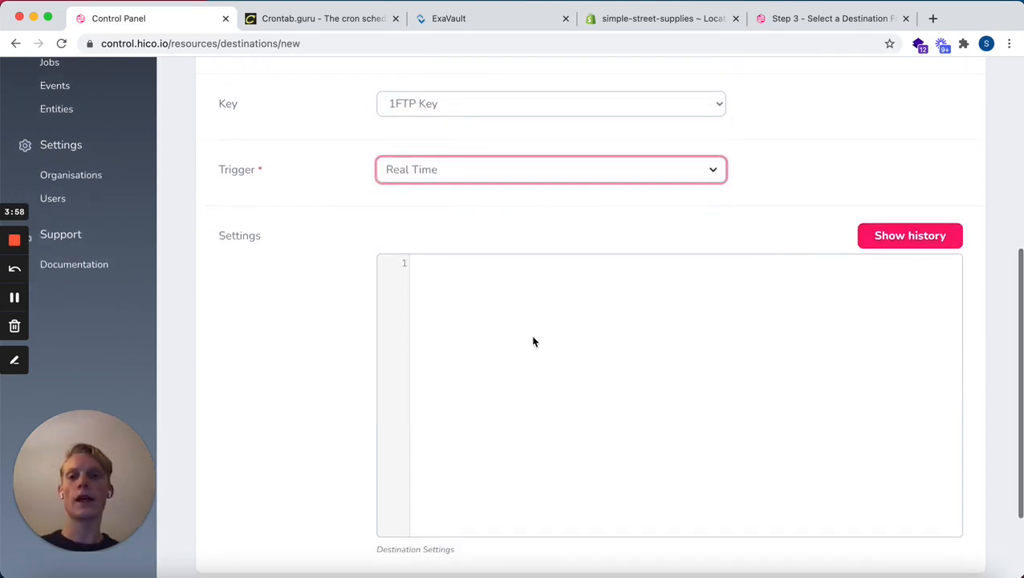
click(532, 342)
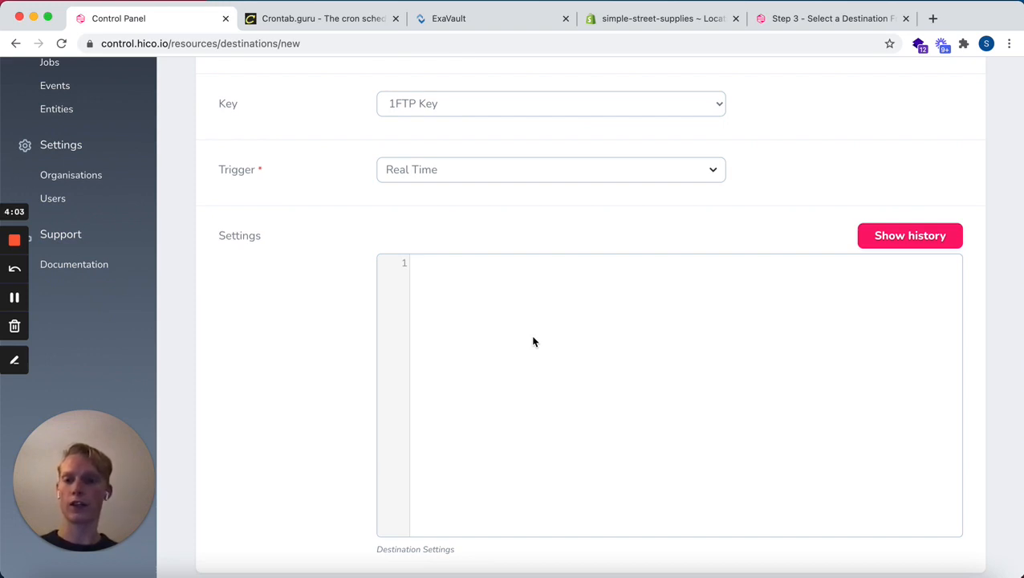
scroll(533, 341, up, 1)
scroll(533, 342, up, 5)
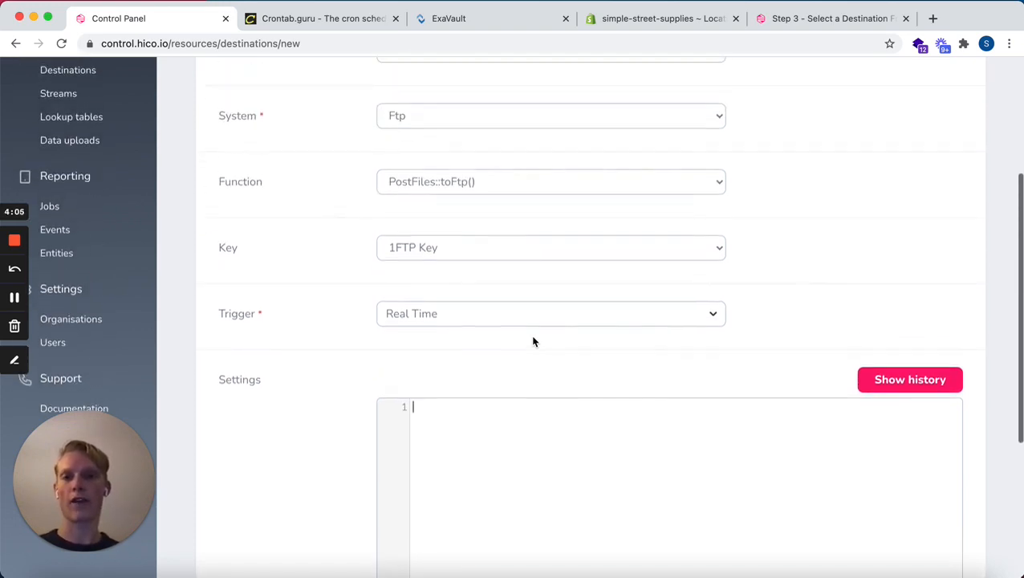
scroll(533, 341, down, 1)
scroll(533, 342, down, 2)
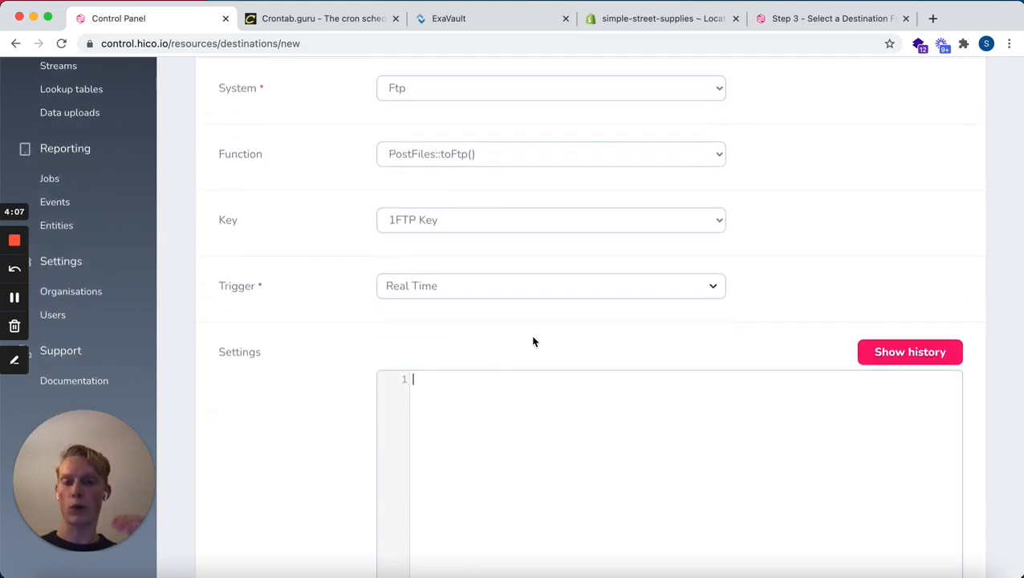
click(809, 24)
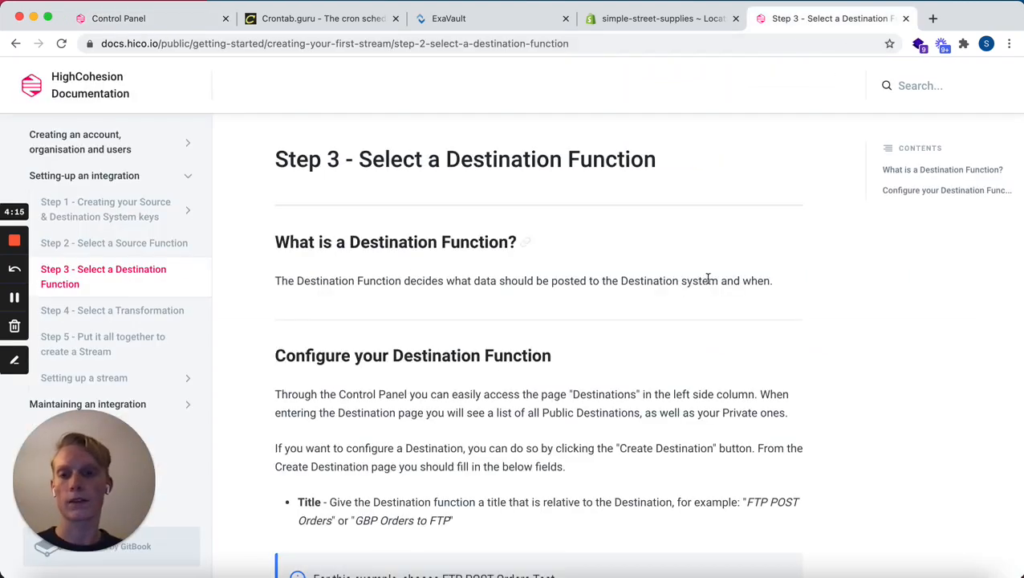
Copy the five-line XML example settings from the Step 3 documentation page into the destination form's Settings editor
scroll(698, 341, down, 1)
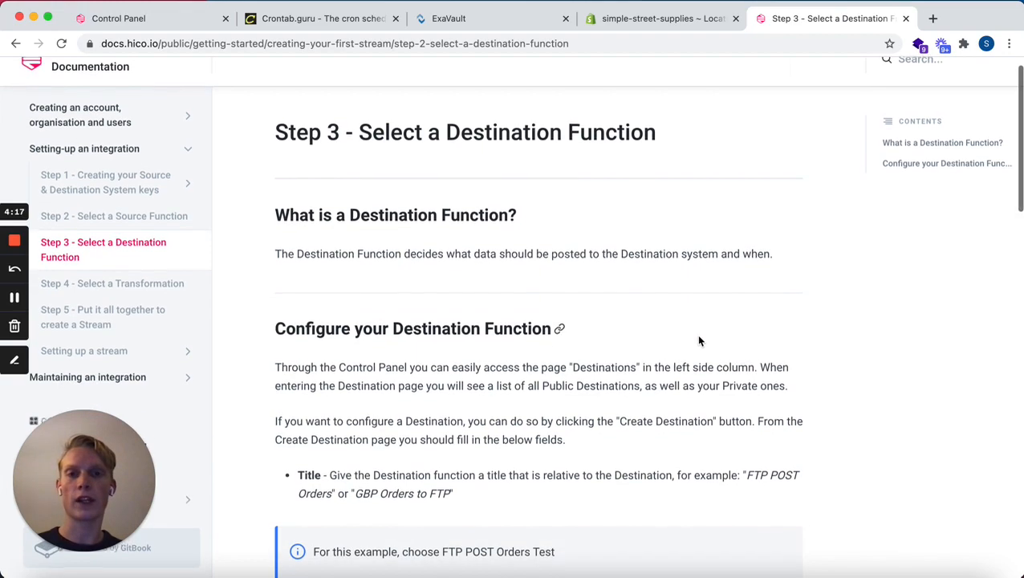
scroll(604, 314, down, 5)
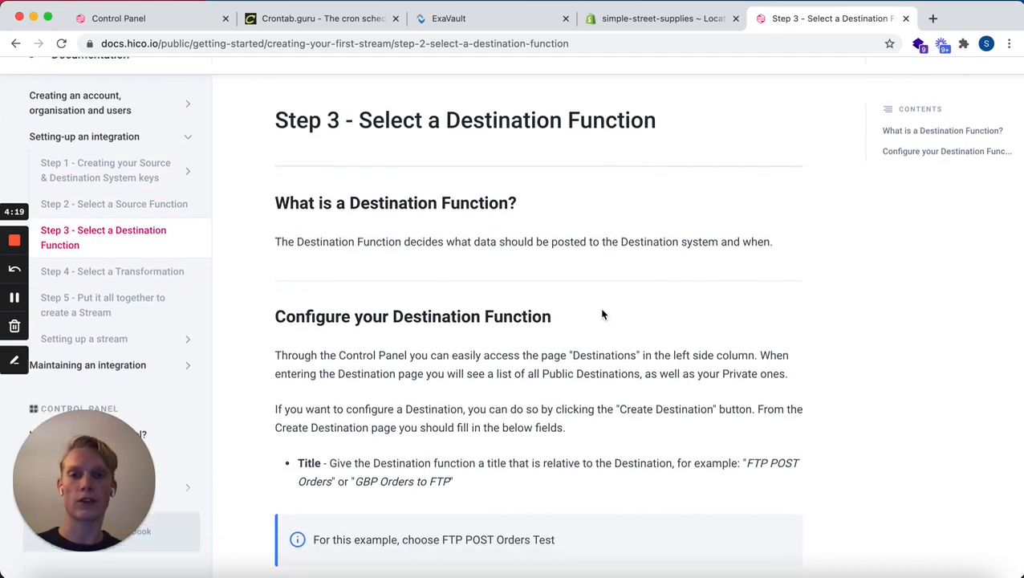
scroll(604, 314, down, 15)
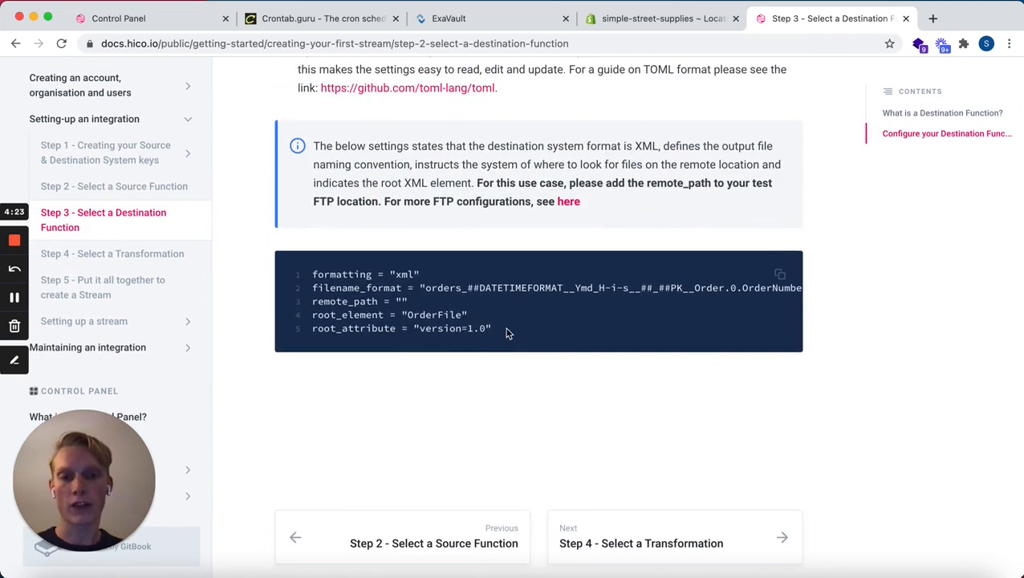
drag(493, 329, 311, 273)
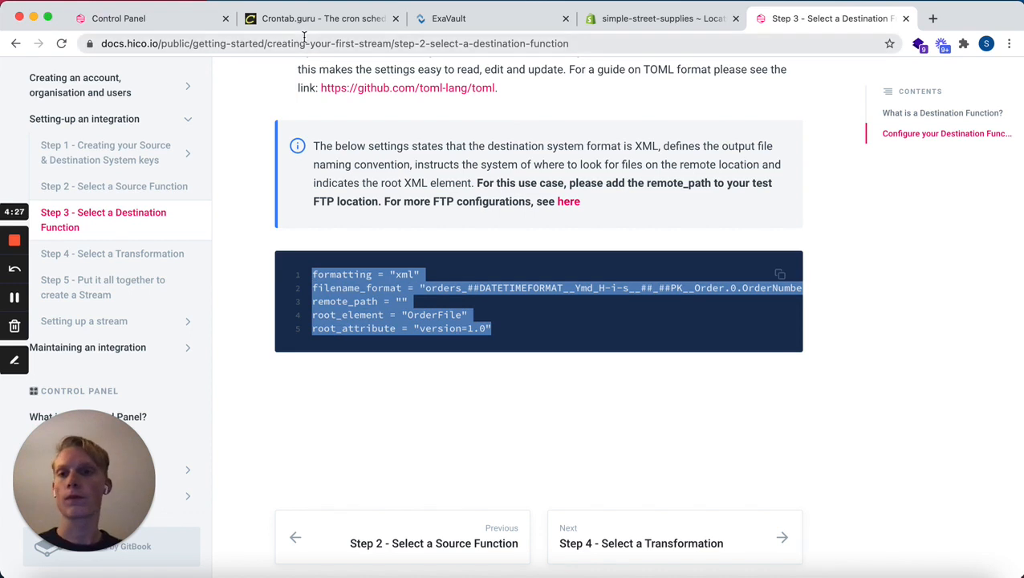
click(147, 27)
scroll(485, 408, down, 2)
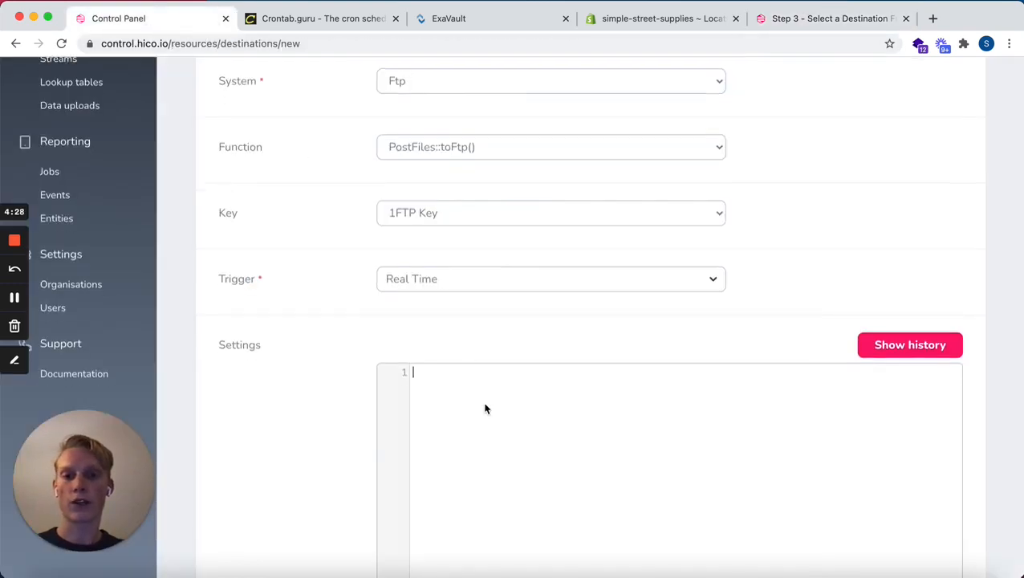
click(485, 408)
text(formatting = "xml" filename_format = "orders_##DATETIMEFORMAT__Ymd_H-i-s__##_##PK__Order.0.OrderNumber__##.xml" remote_path = "" root_element = "OrderFile" root_attribute = "version=1.0")
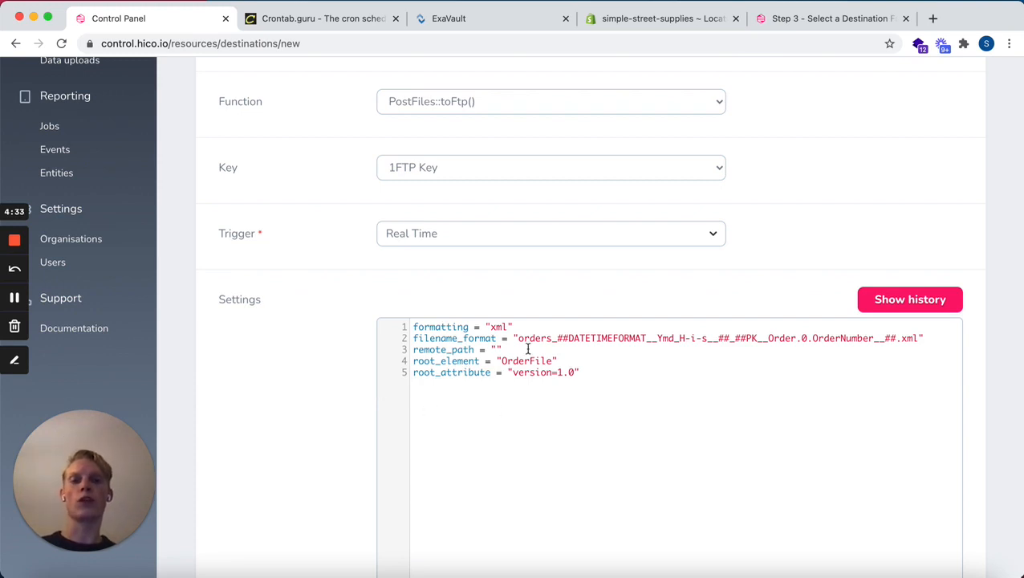
Set remote_path in the destination settings to "simple-streets-demo/orders", copied from the orders folder's address in ExaVault
scroll(525, 348, down, 1)
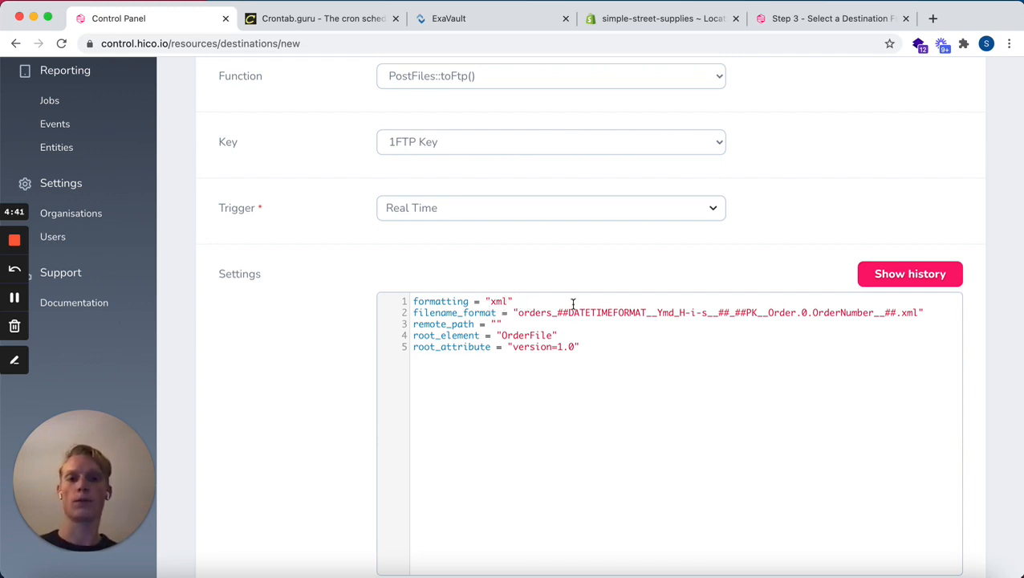
scroll(553, 317, down, 1)
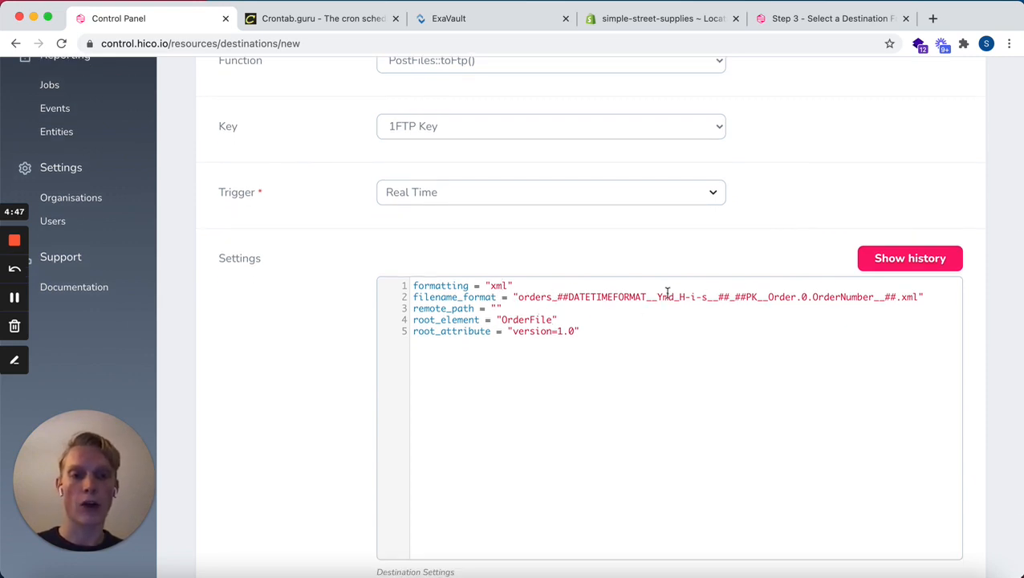
click(497, 308)
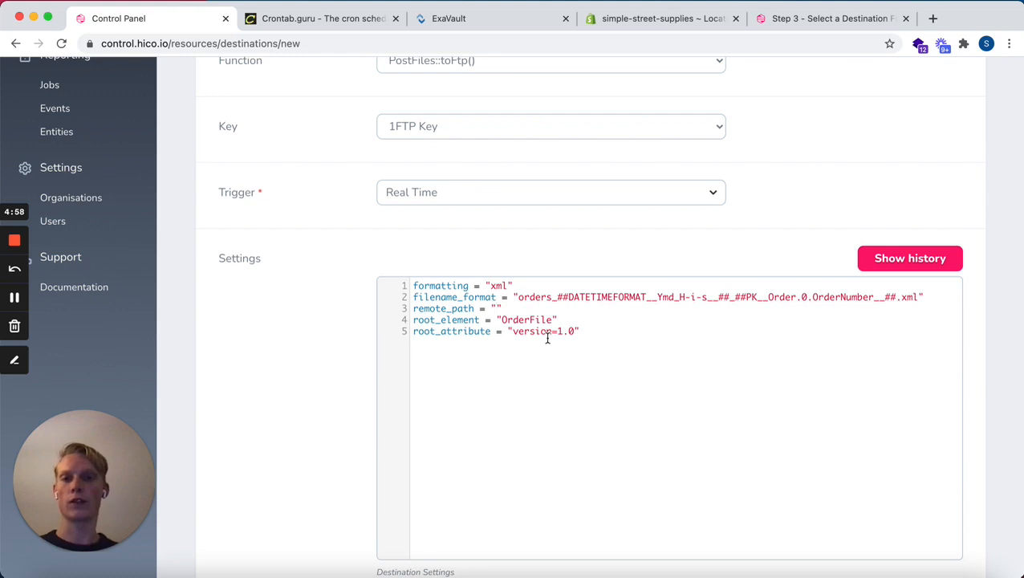
click(508, 20)
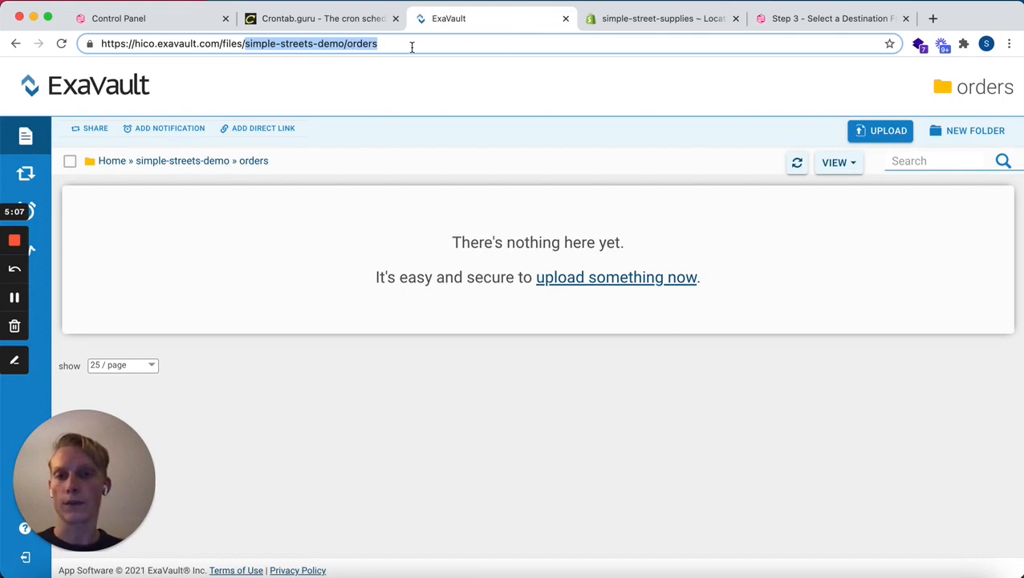
click(184, 24)
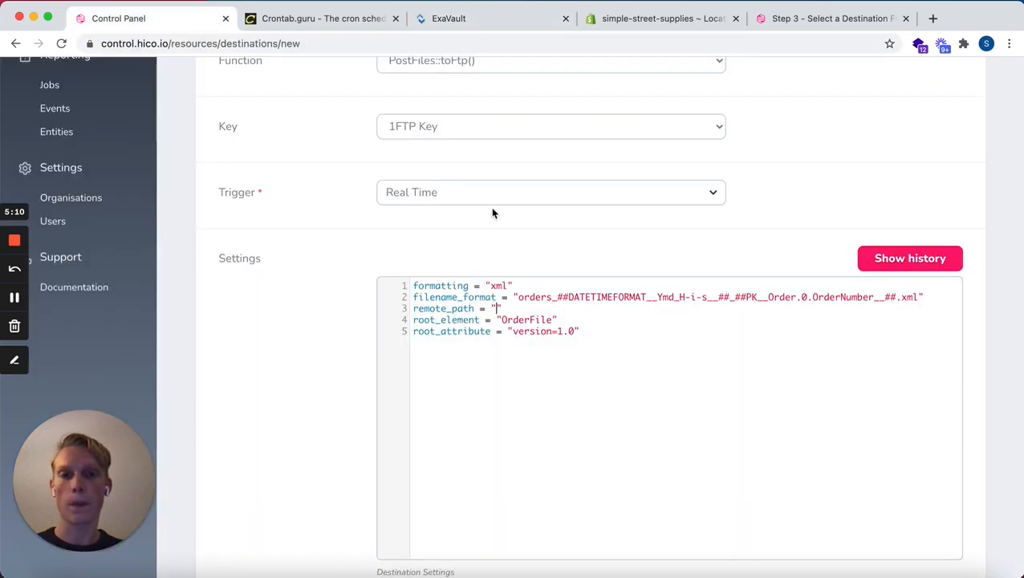
text(simple-streets-demo/orders)
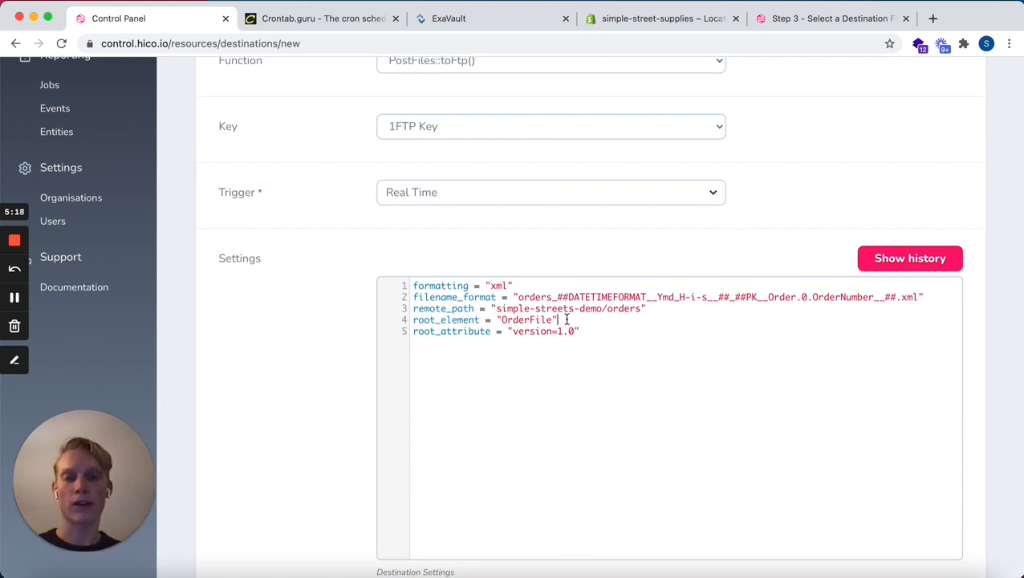
Review the completed destination settings and create the destination
scroll(574, 347, down, 2)
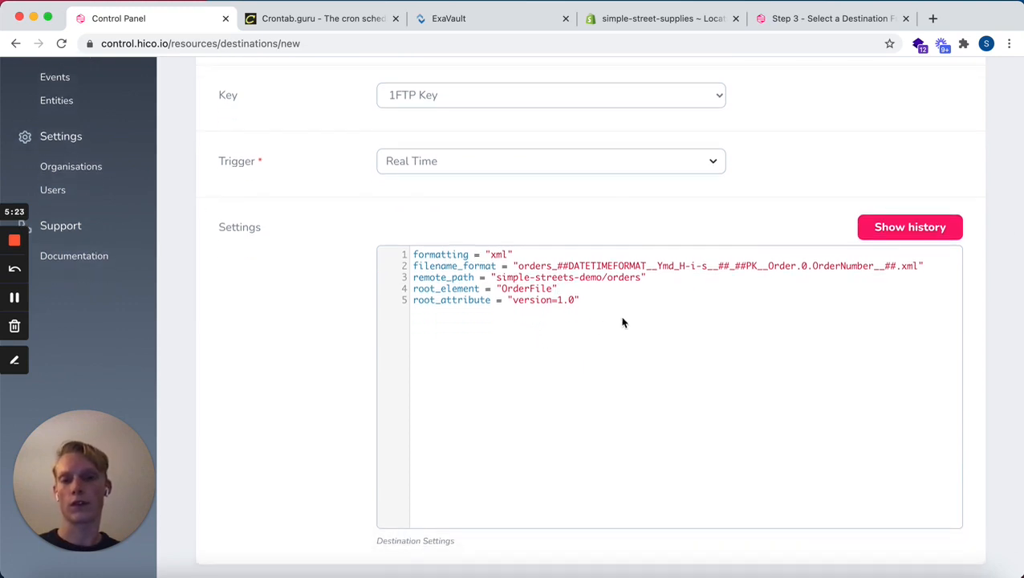
scroll(623, 323, up, 1)
scroll(622, 322, down, 1)
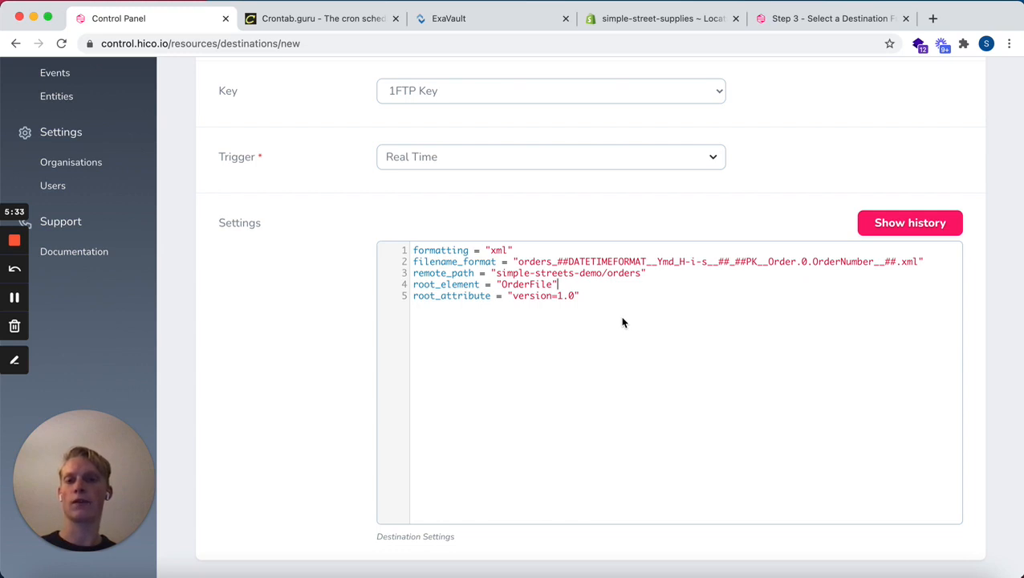
scroll(623, 323, down, 3)
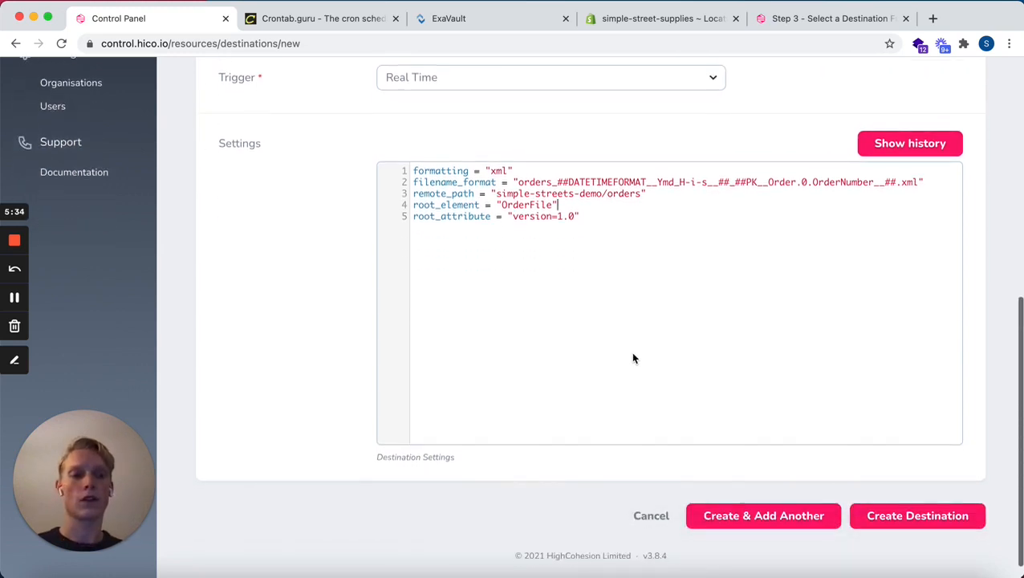
click(935, 516)
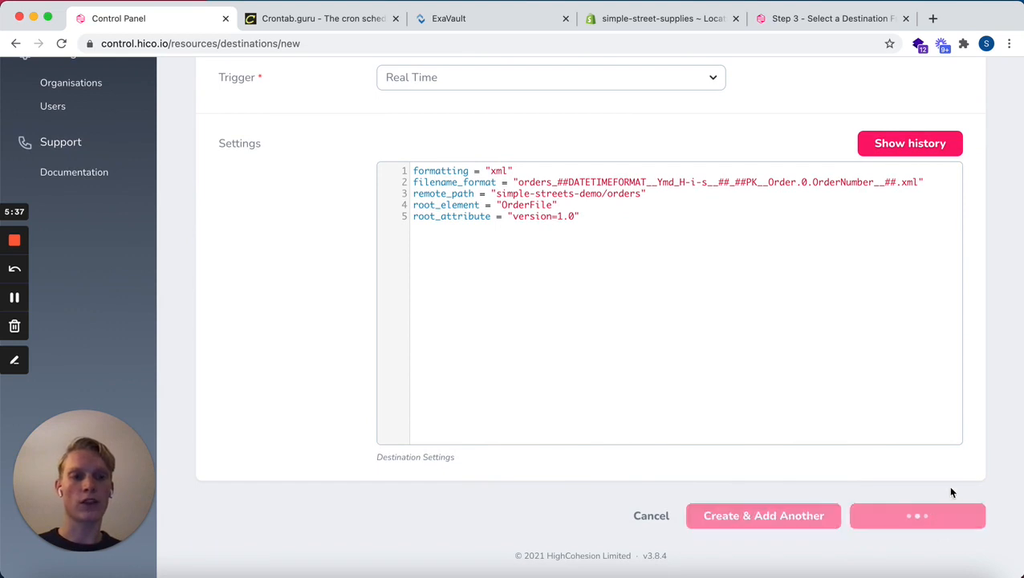